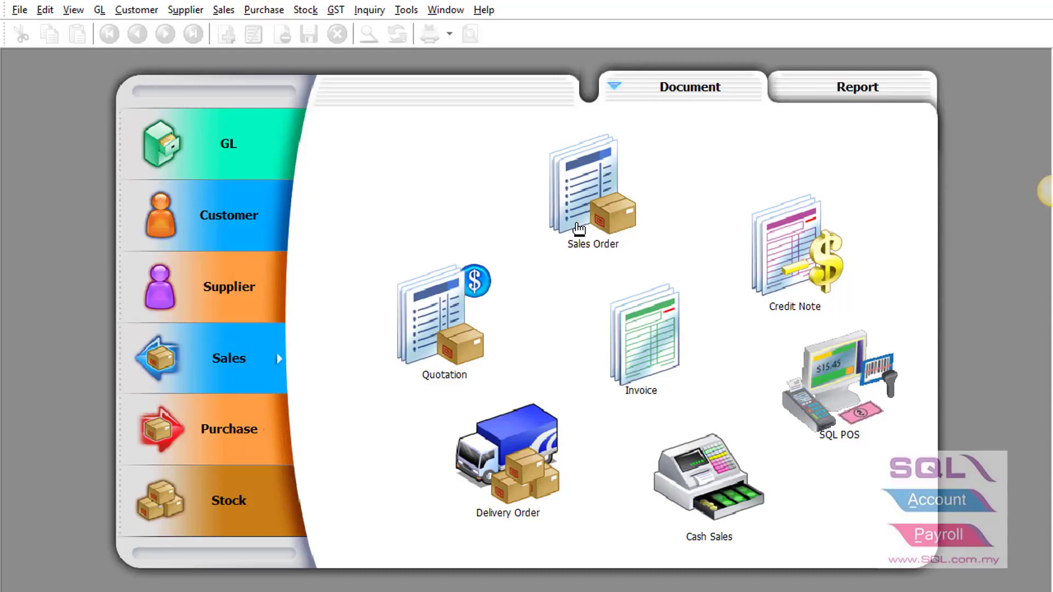
# Step: Open sales order JR18/08/0022 and check its Feeder Vessel/Voyage, Port of Loading PORT KLANG and ETA POL 15/09/2018
pyautogui.click(578, 229)
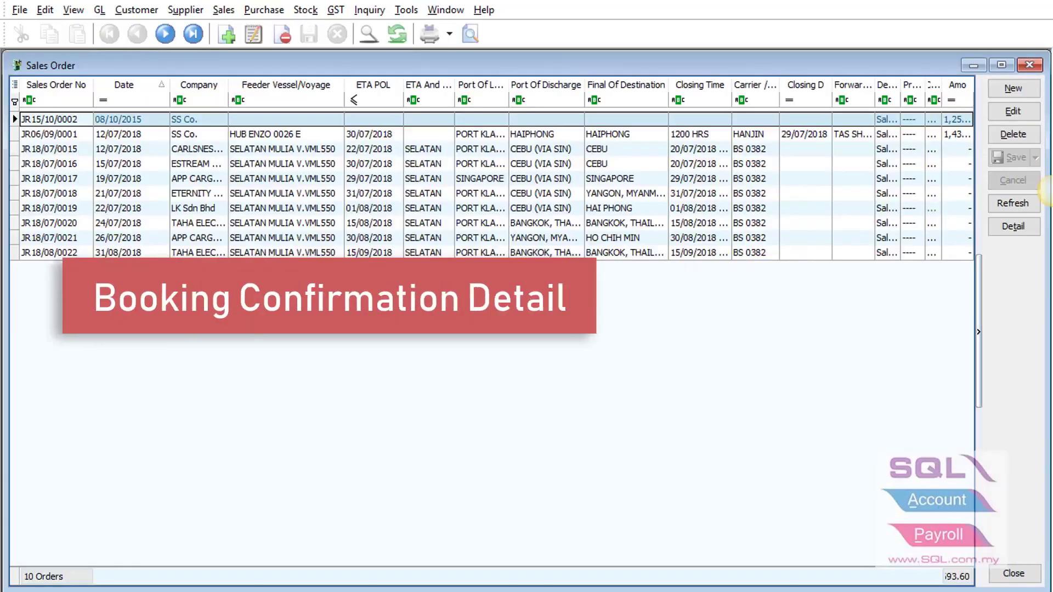
pyautogui.click(185, 252)
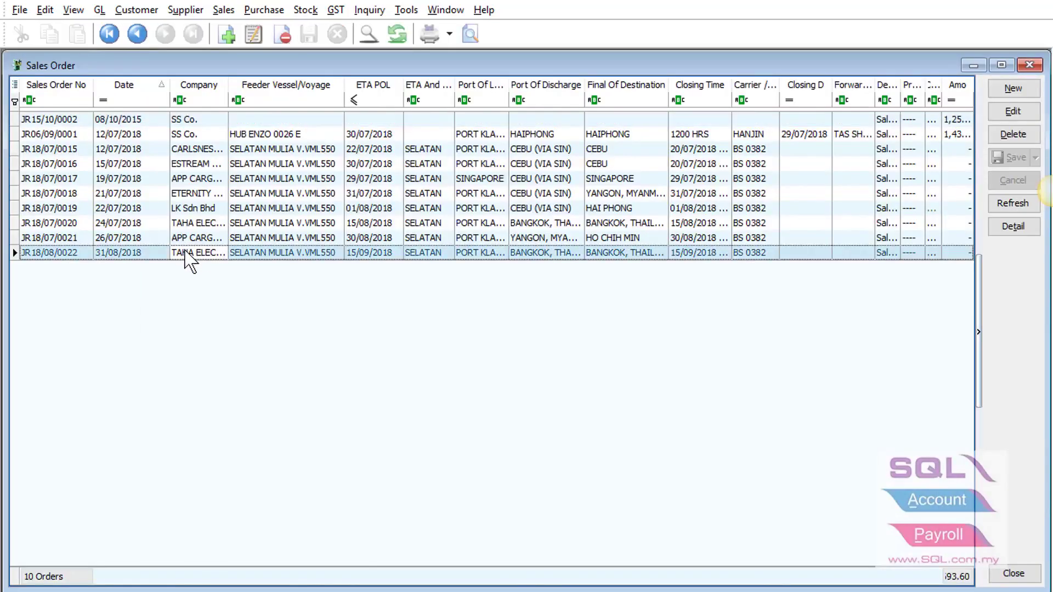
pyautogui.doubleClick(185, 252)
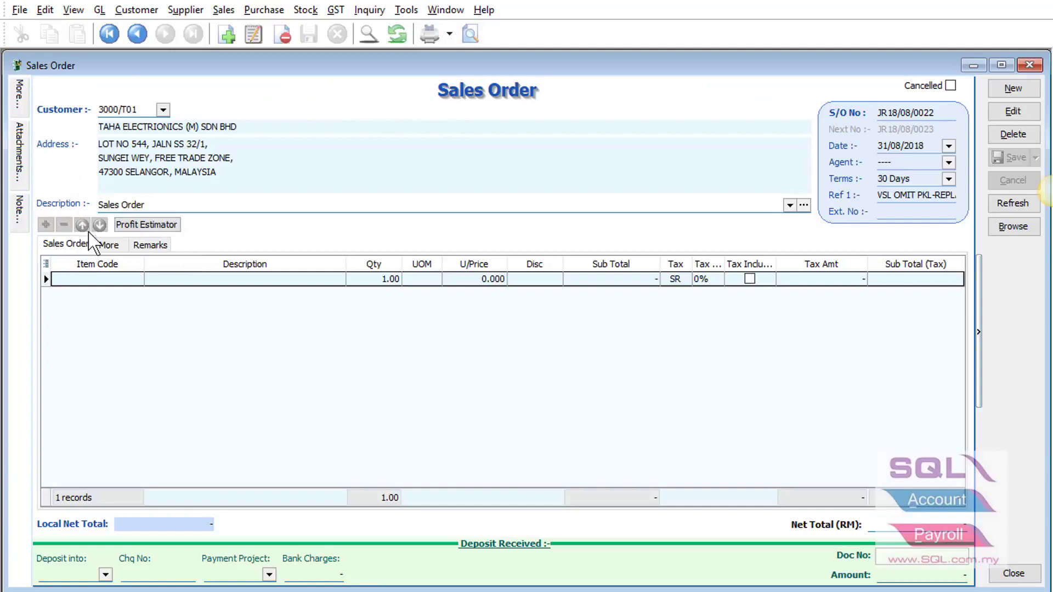
pyautogui.click(108, 245)
pyautogui.click(159, 404)
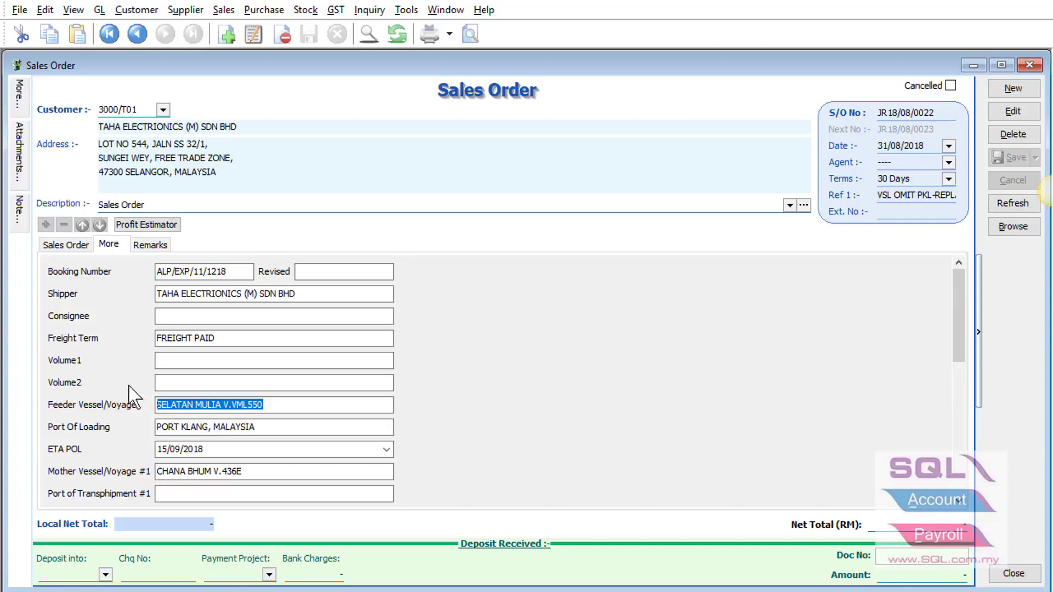
pyautogui.click(248, 427)
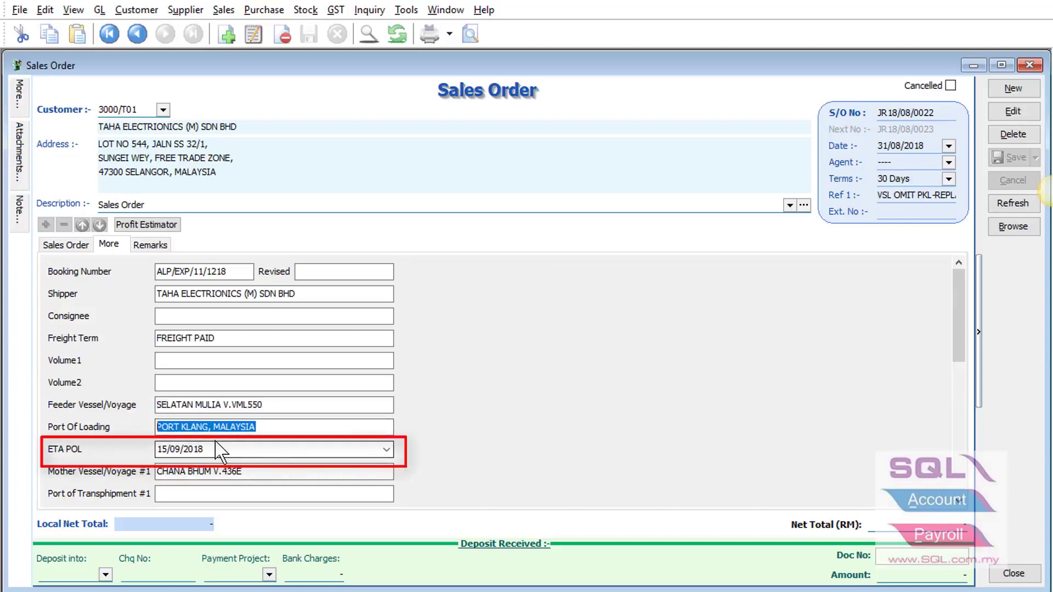
pyautogui.click(219, 451)
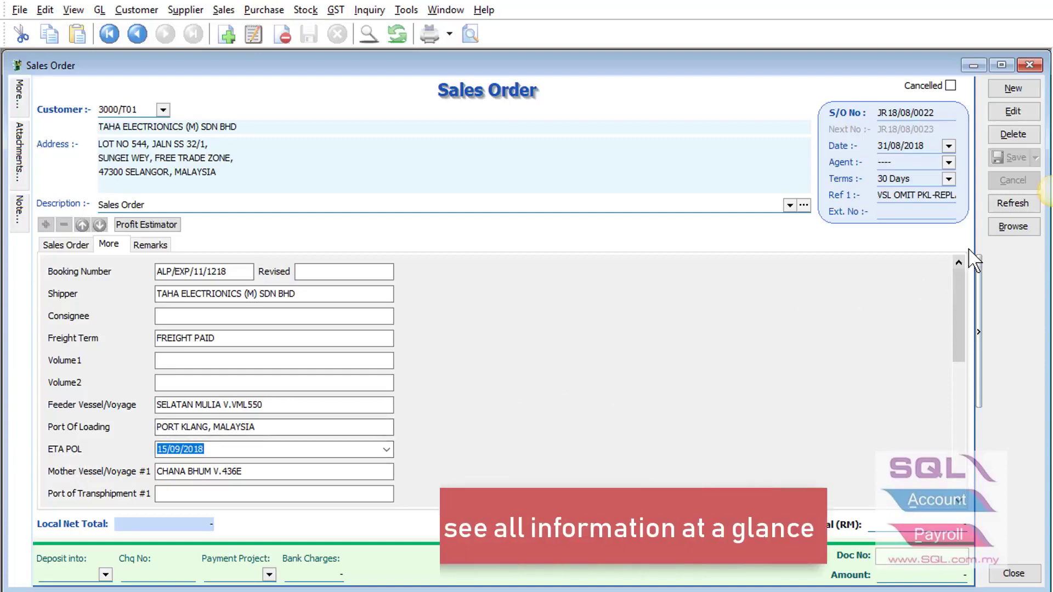
# Step: Back in the sales order list, toggle the Feeder Vessel/Voyage and ETA POL columns, leaving both shown
pyautogui.click(1007, 229)
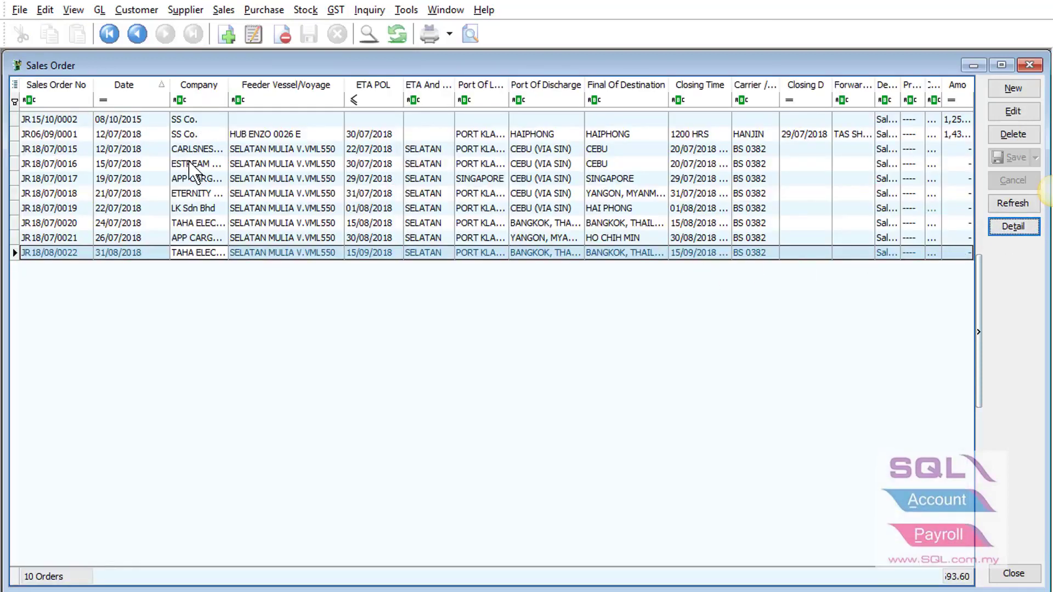
pyautogui.click(15, 86)
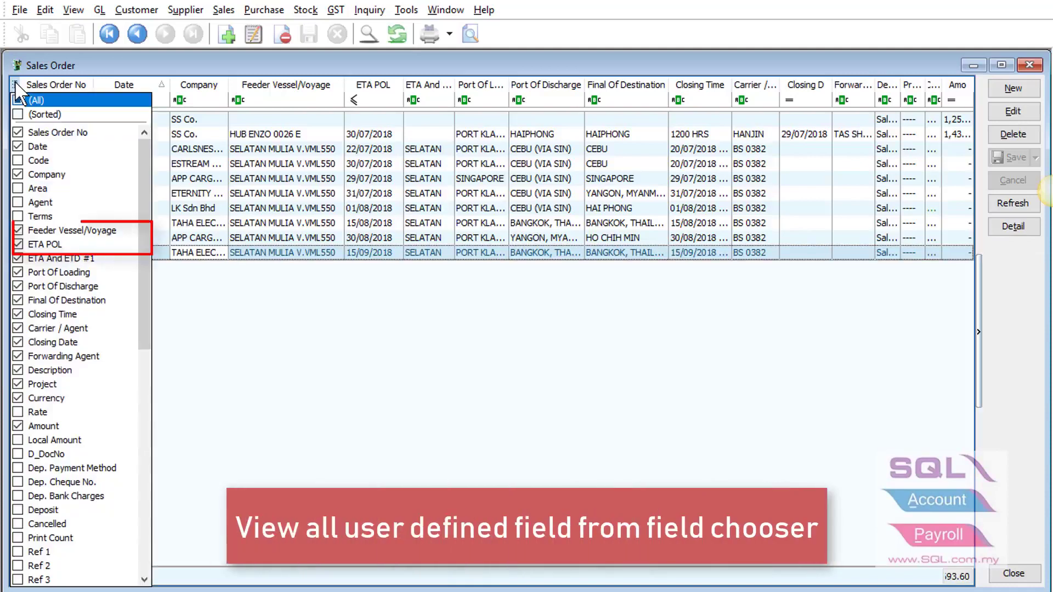
pyautogui.click(19, 230)
pyautogui.click(19, 230)
pyautogui.click(19, 245)
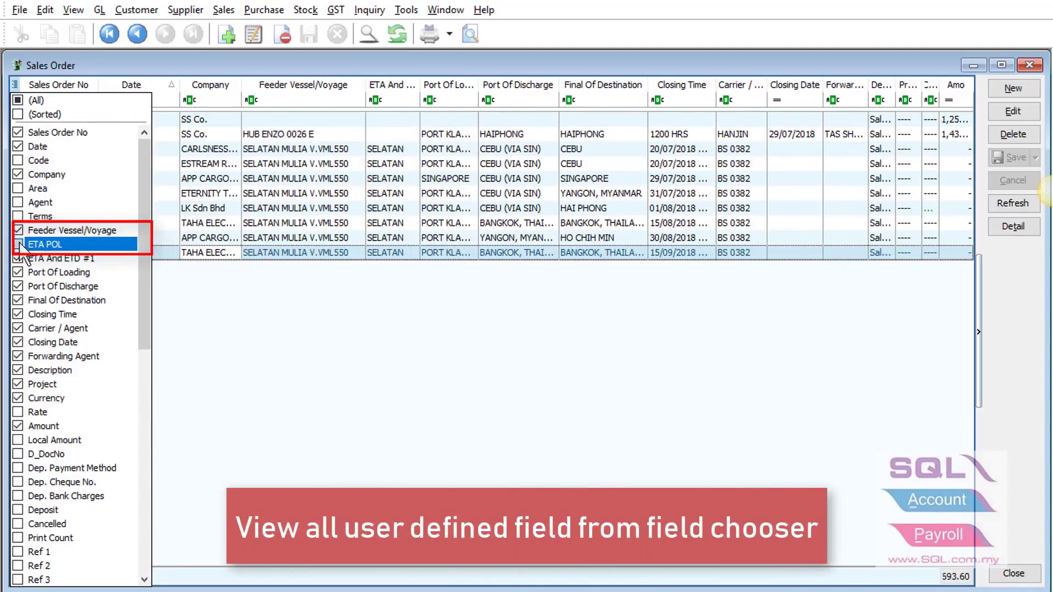
pyautogui.click(18, 245)
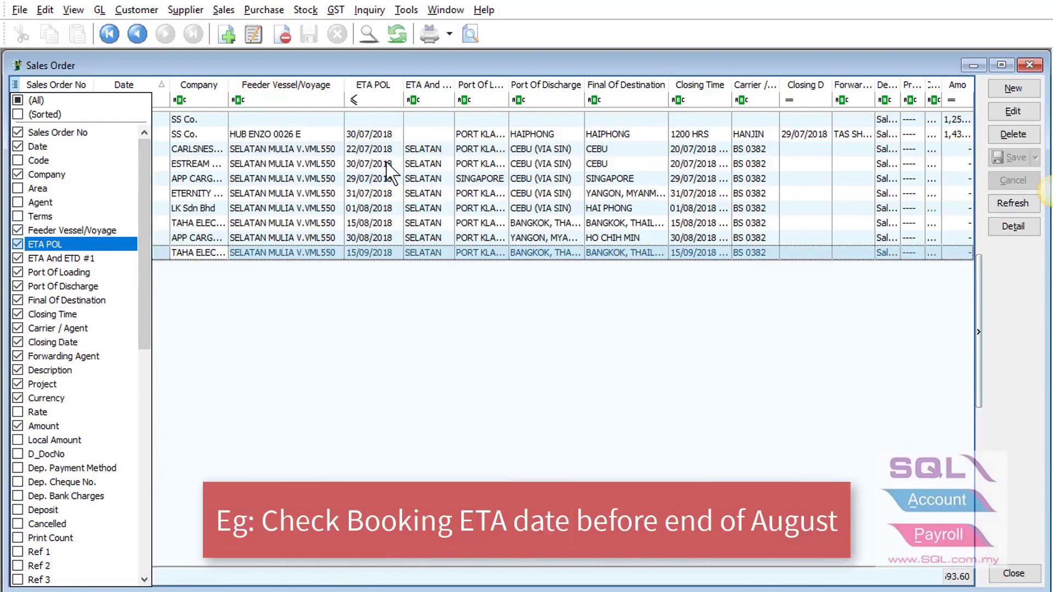
# Step: Filter ETA POL with a custom condition 'is less than or equal to' 31/08/2018
pyautogui.click(398, 85)
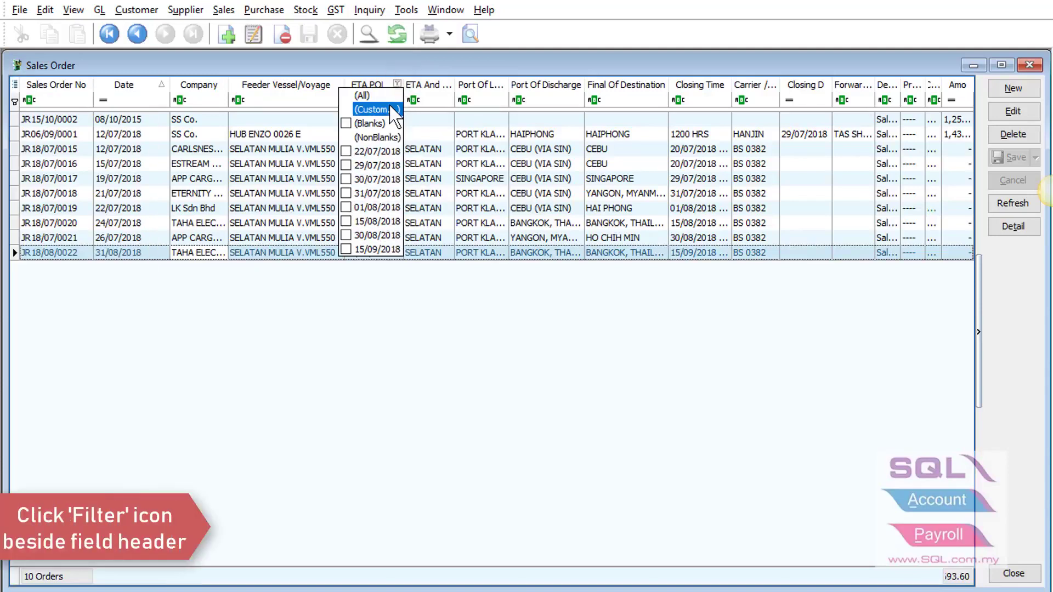
pyautogui.click(393, 110)
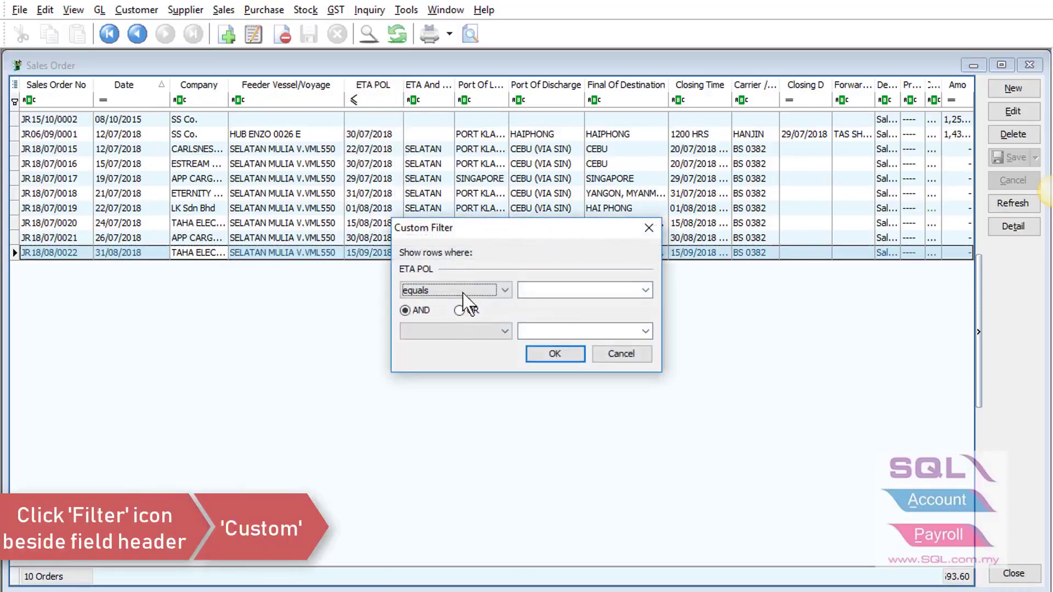
pyautogui.click(465, 291)
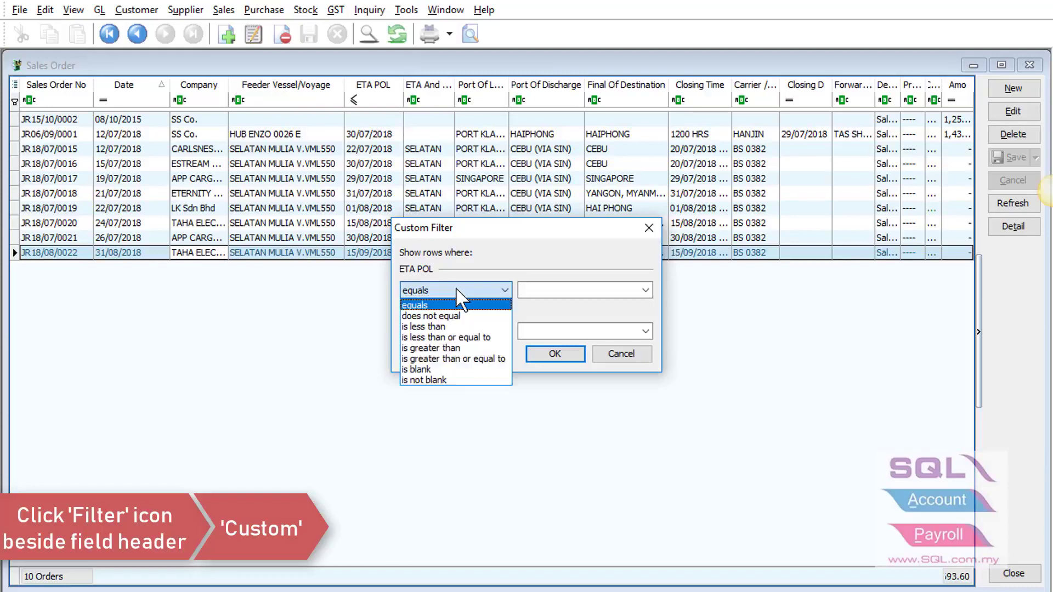
pyautogui.click(457, 337)
pyautogui.click(538, 290)
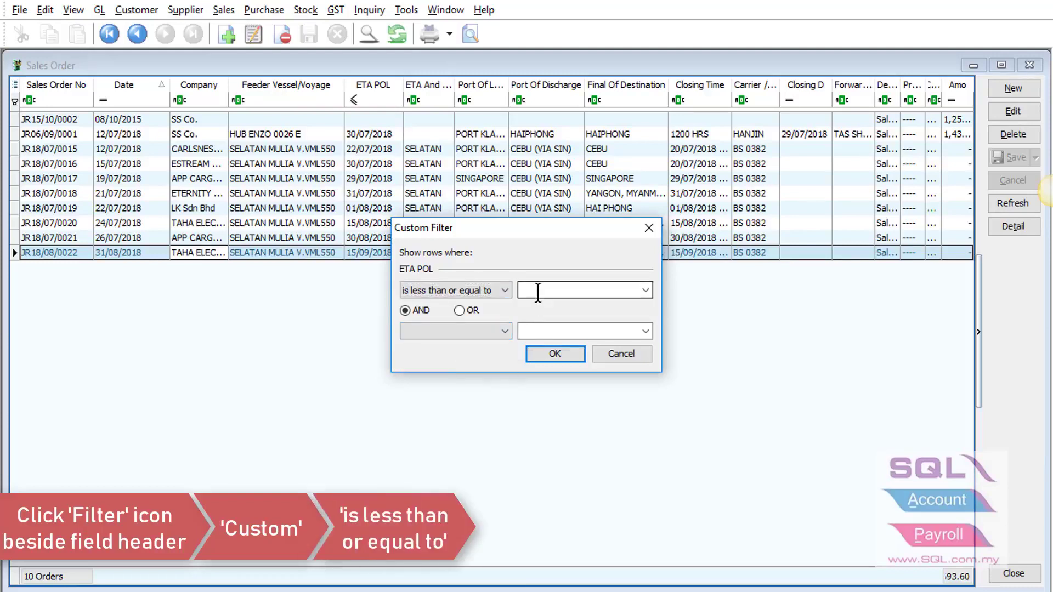
pyautogui.write('31/0')
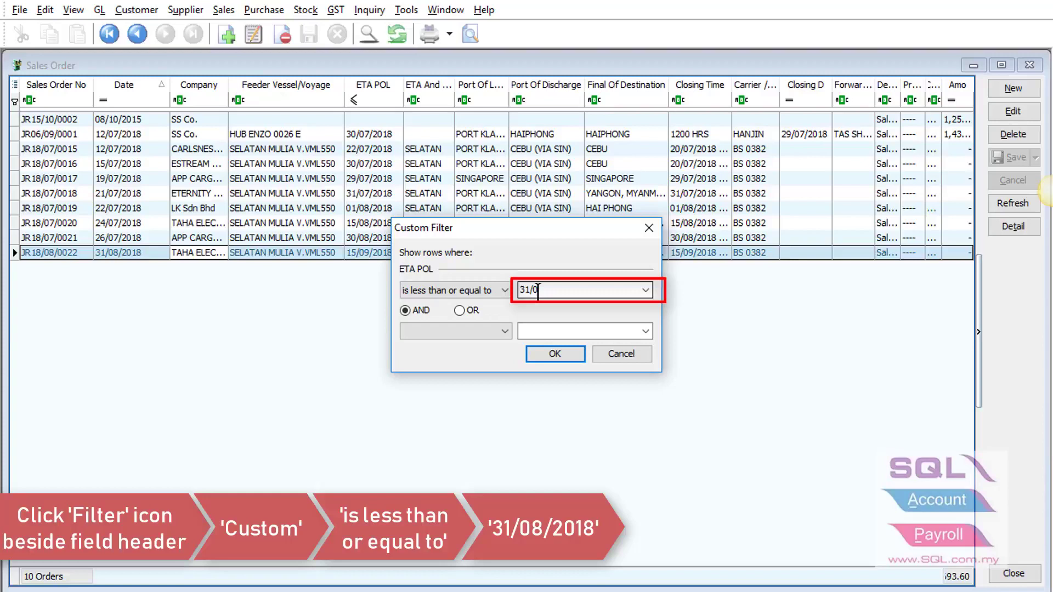
pyautogui.write('8/2018')
pyautogui.click(552, 354)
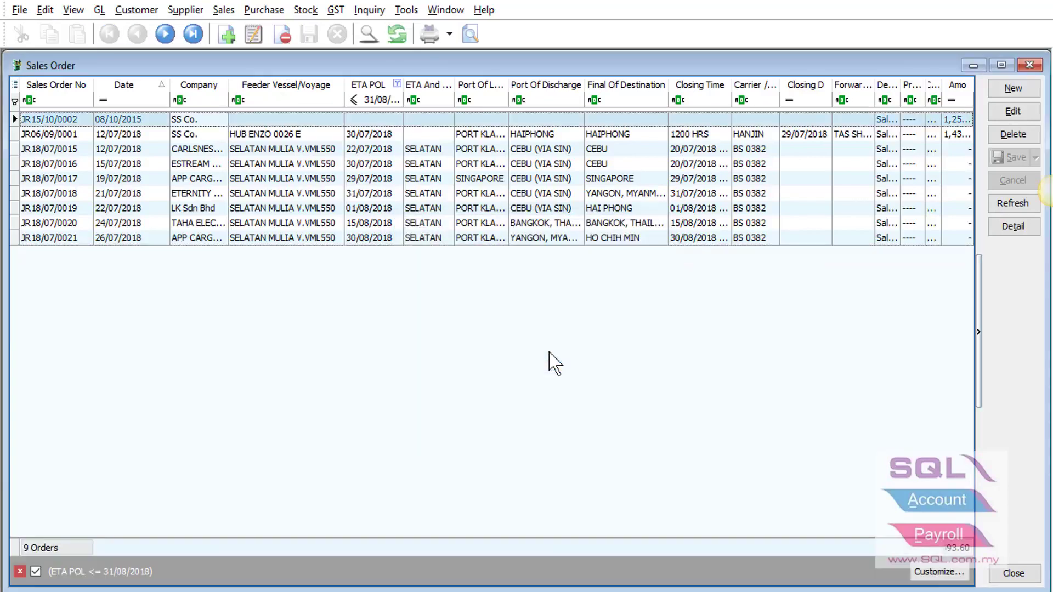
# Step: Filter Final Of Destination to bangkok, leaving a single order
pyautogui.click(618, 99)
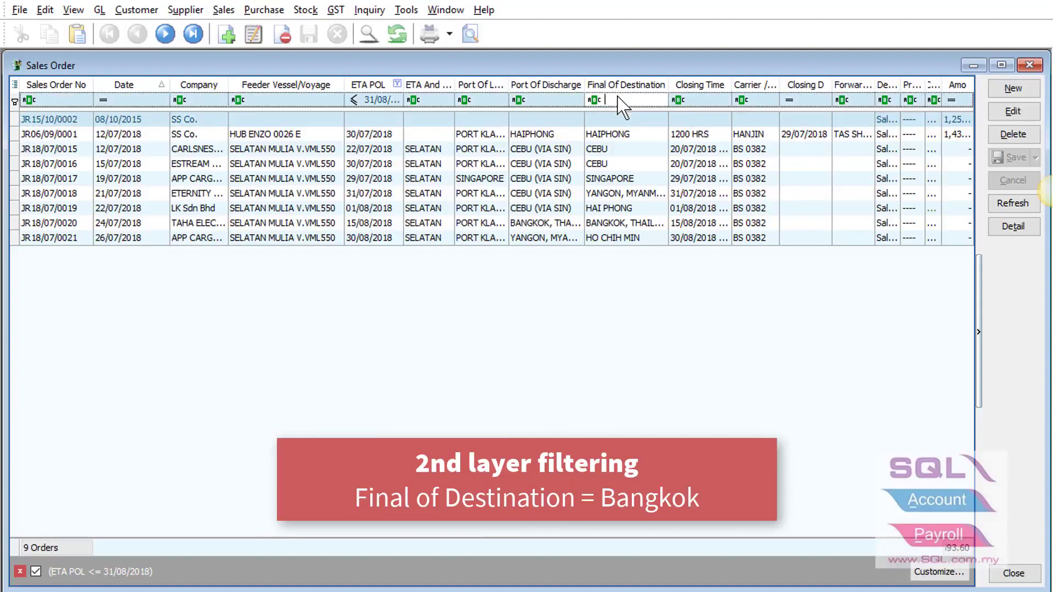
pyautogui.write('bangkok')
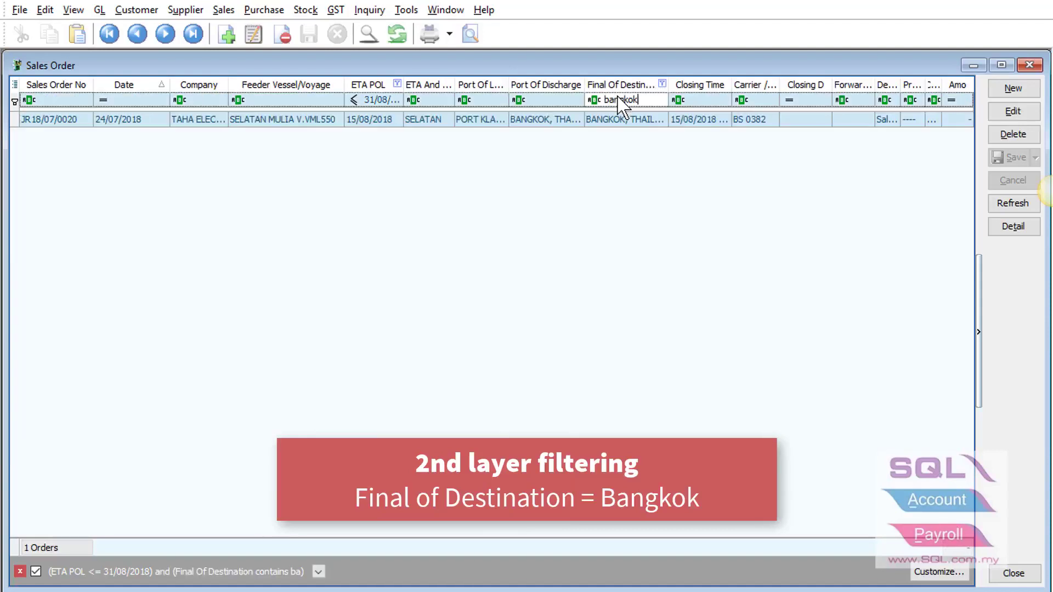
pyautogui.click(618, 136)
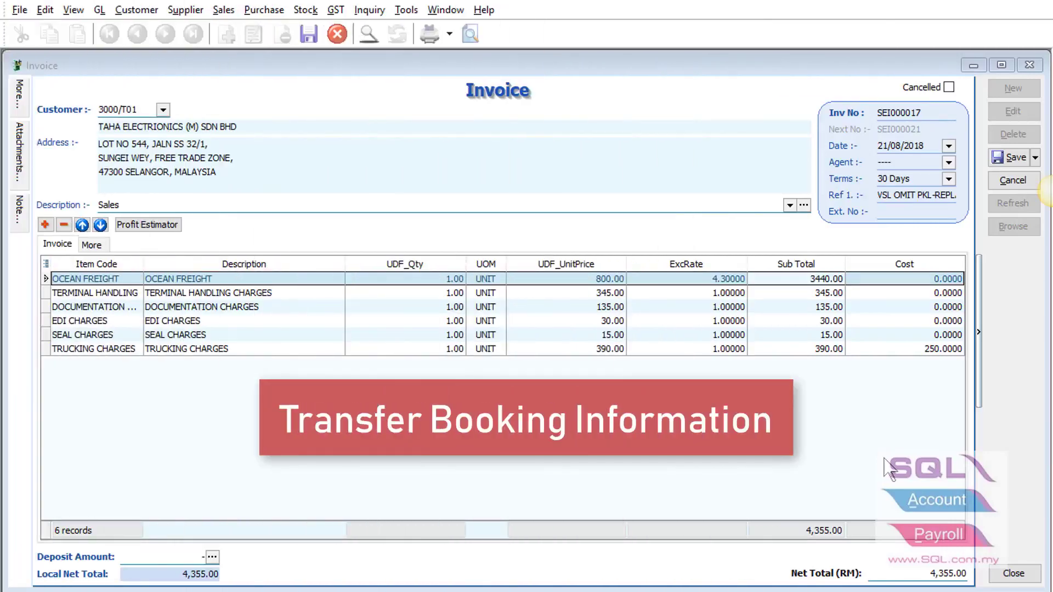
# Step: Transfer the sales order's booking details into invoice SEI000017, including Port of Discharge BANGKOK and ETA POL 15/08/2018
pyautogui.rightClick(502, 96)
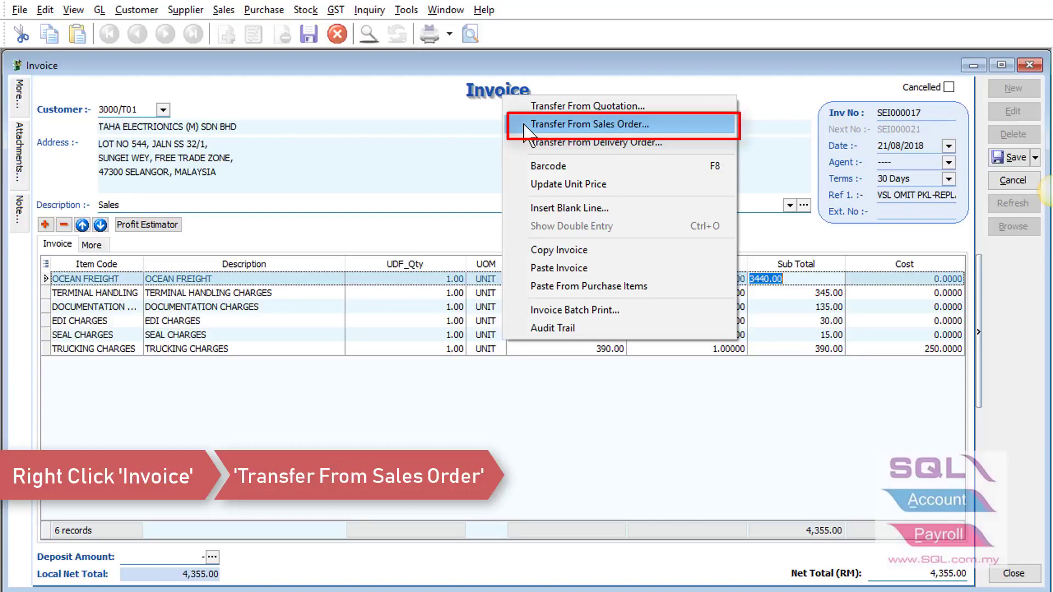
pyautogui.click(99, 245)
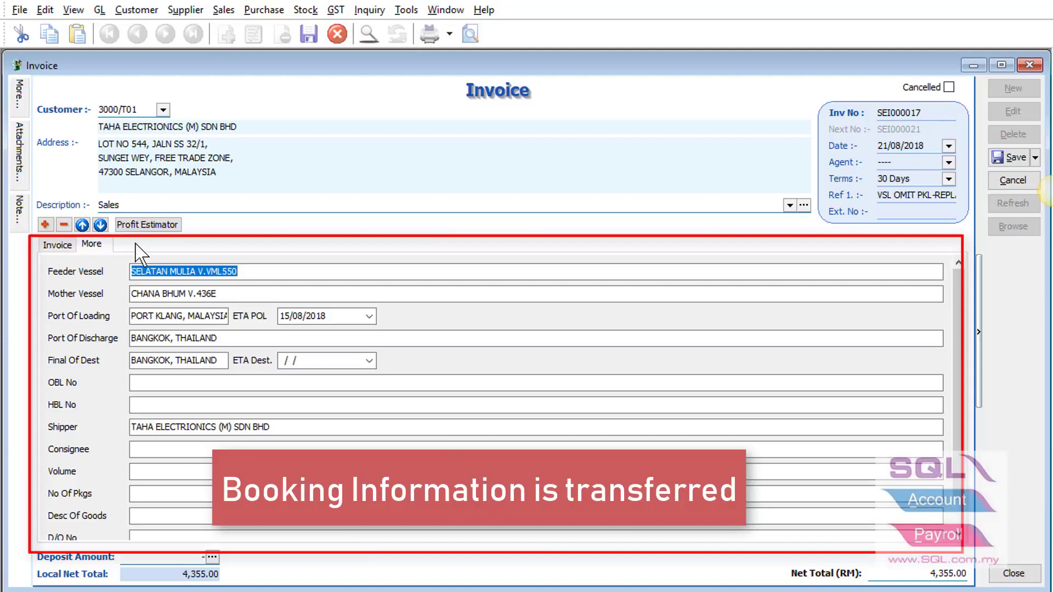
pyautogui.click(61, 244)
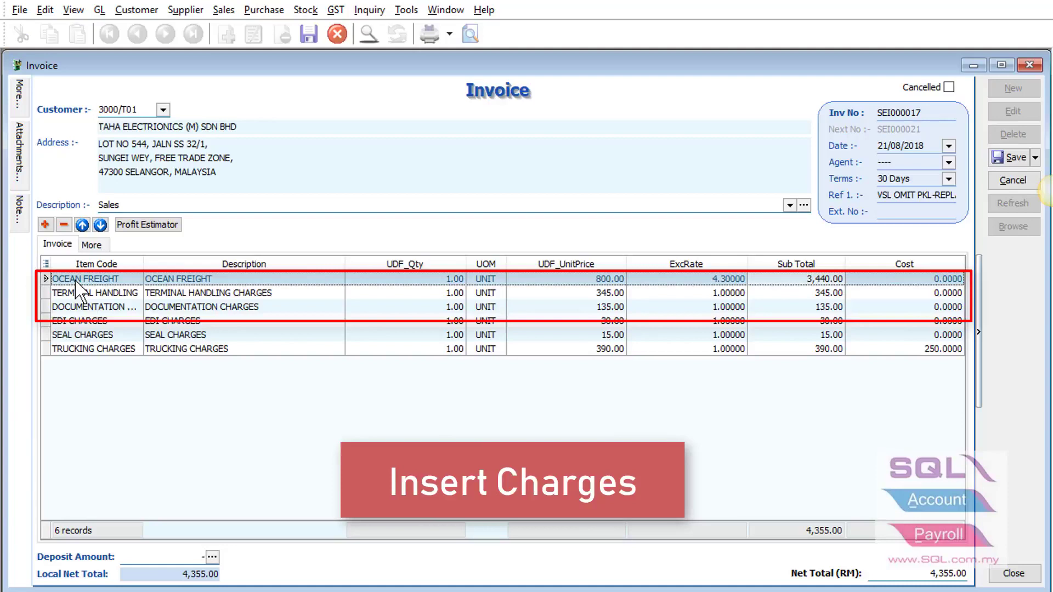
# Step: Review the charge lines, confirming Ocean Freight at 800 × 4.3 gives a 3,440.00 sub total
pyautogui.click(82, 293)
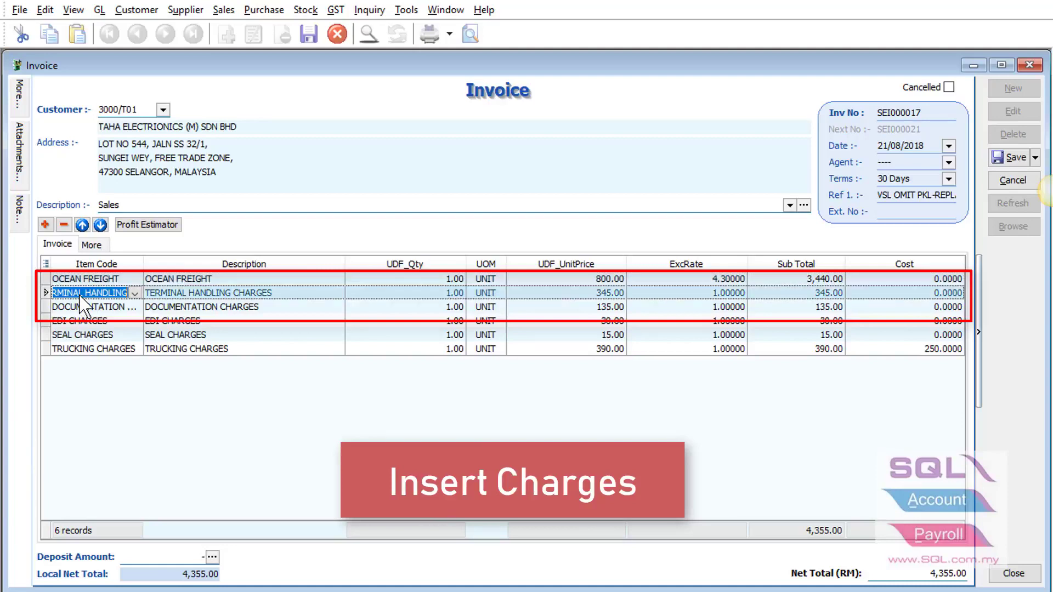
pyautogui.click(80, 308)
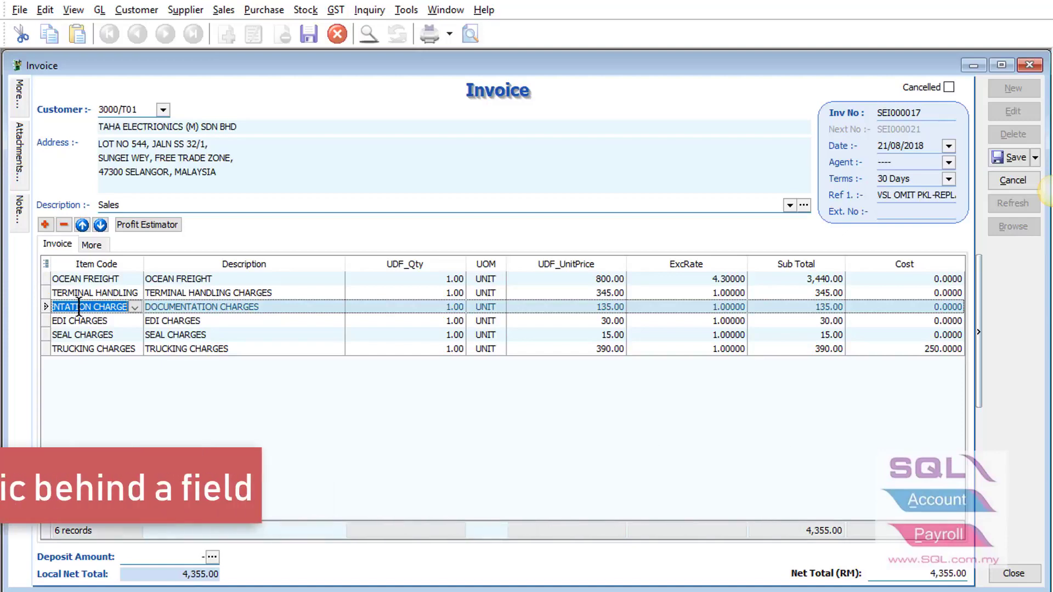
pyautogui.click(434, 279)
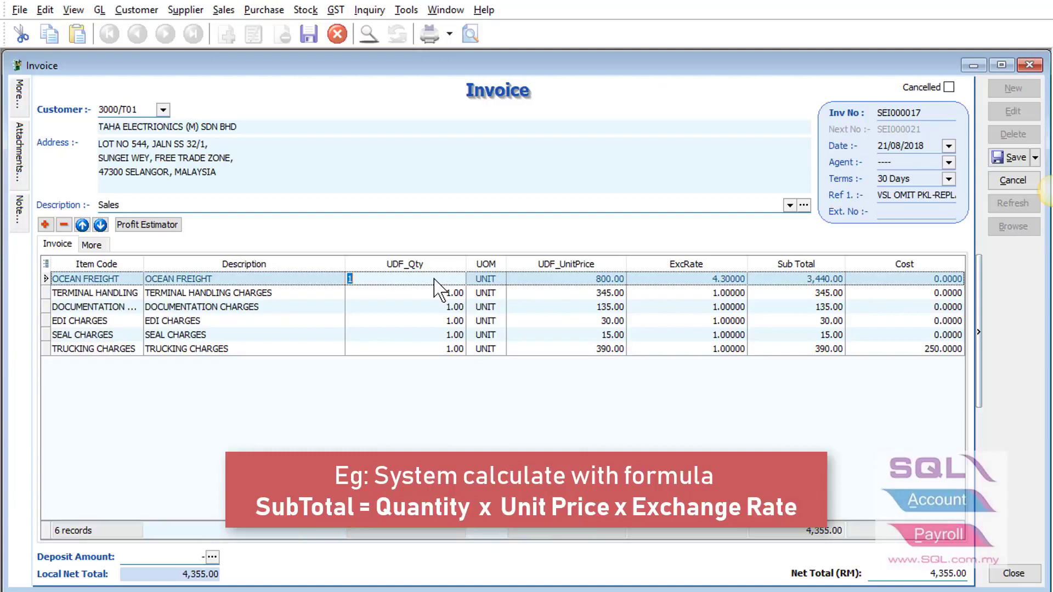
pyautogui.click(511, 280)
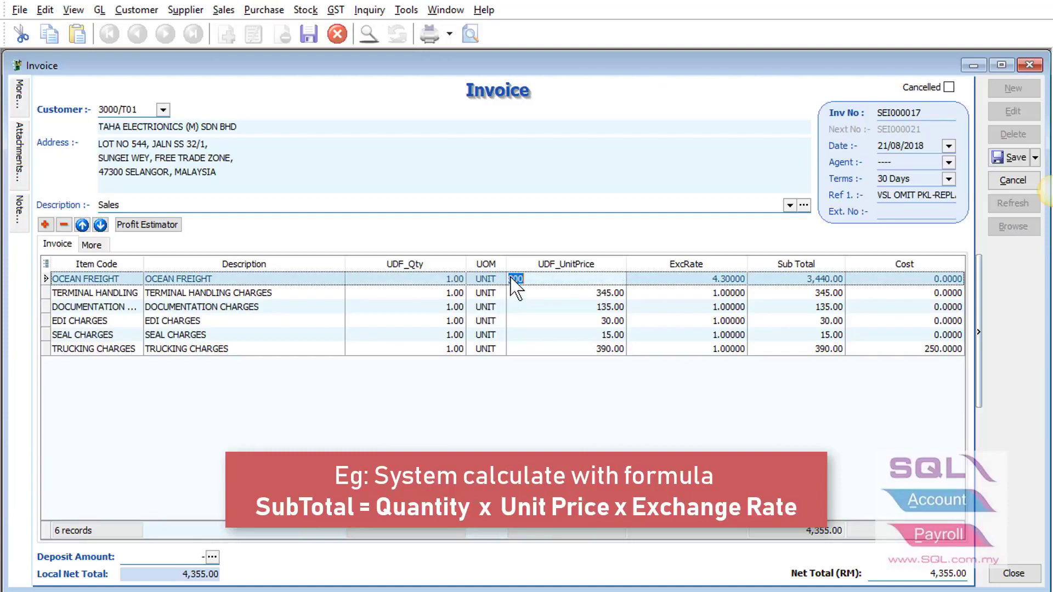
pyautogui.click(706, 279)
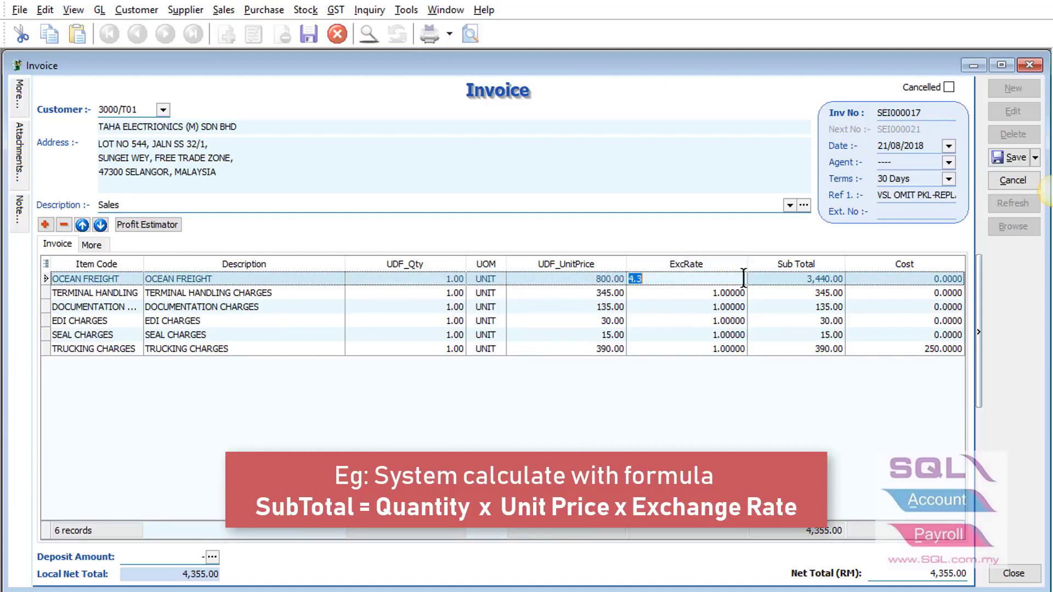
pyautogui.click(797, 277)
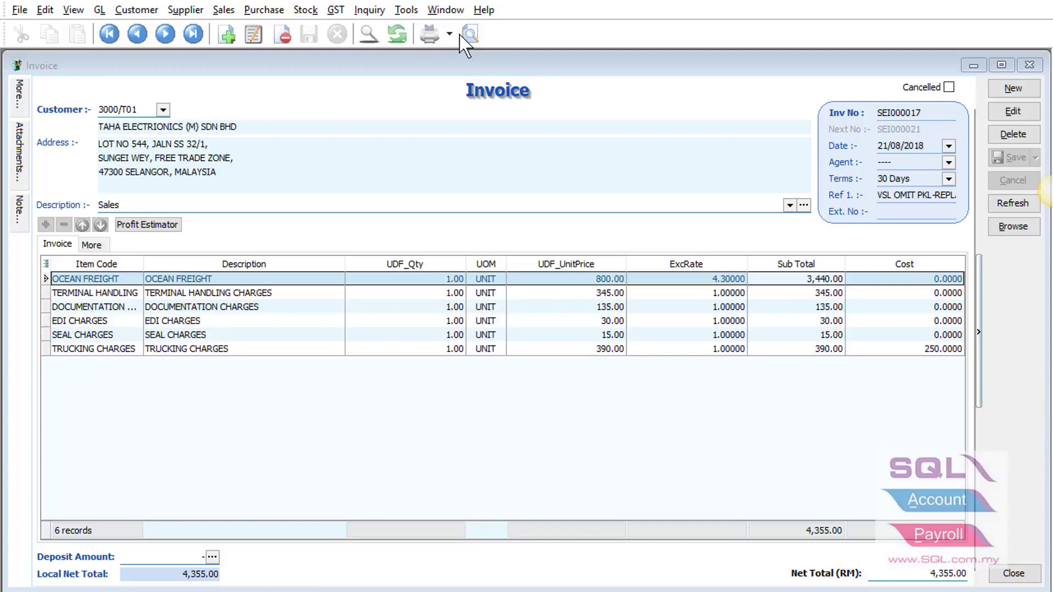
# Step: Preview the invoice using the TaxInvoice-Forwarding report layout
pyautogui.click(470, 34)
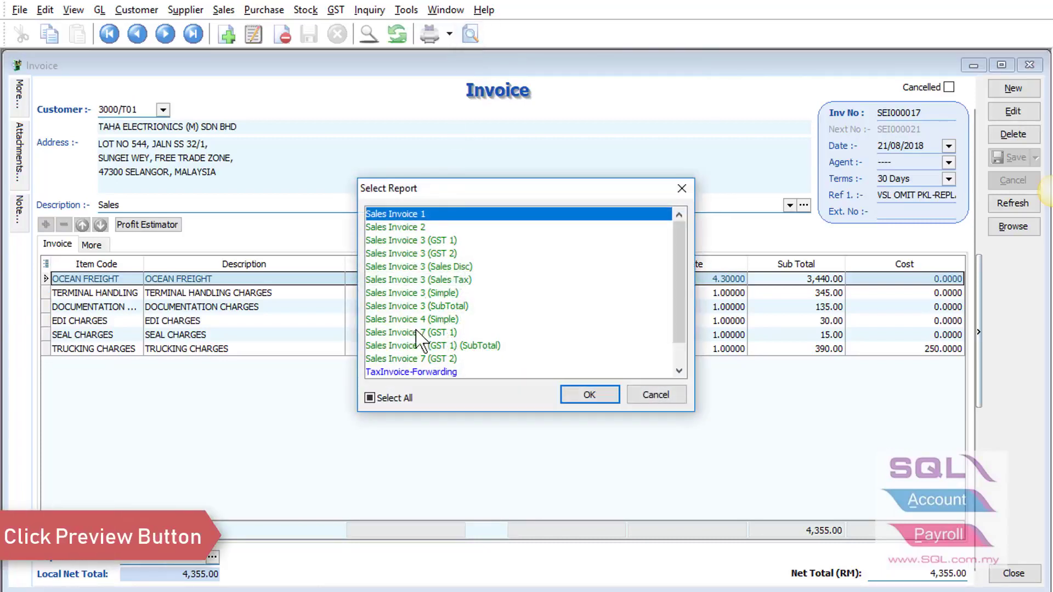
pyautogui.click(415, 371)
pyautogui.doubleClick(412, 362)
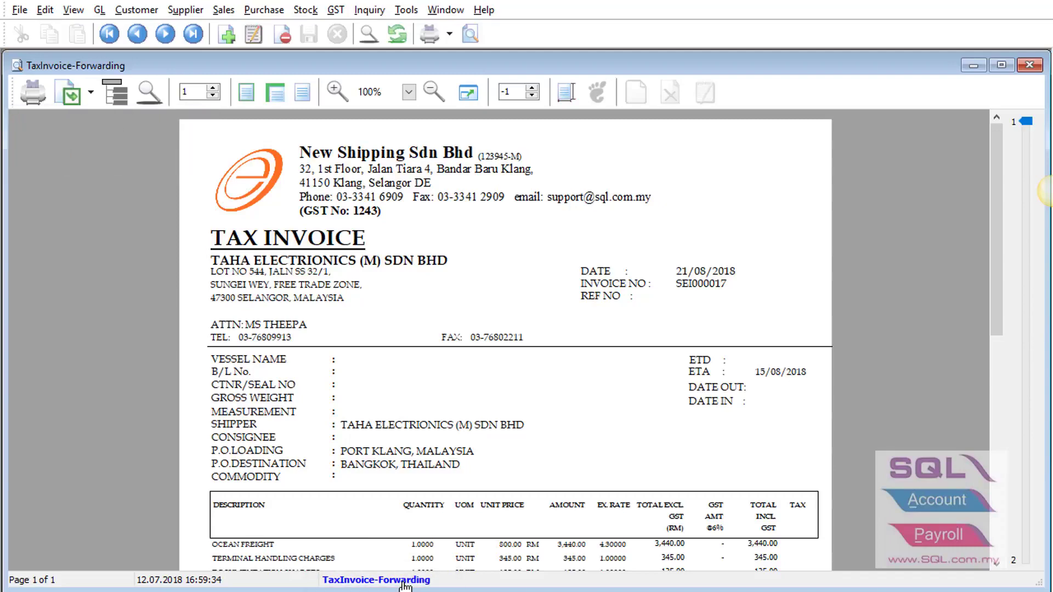
# Step: In the report designer, select the UDF_ETA DBText and browse its available data fields
pyautogui.click(406, 582)
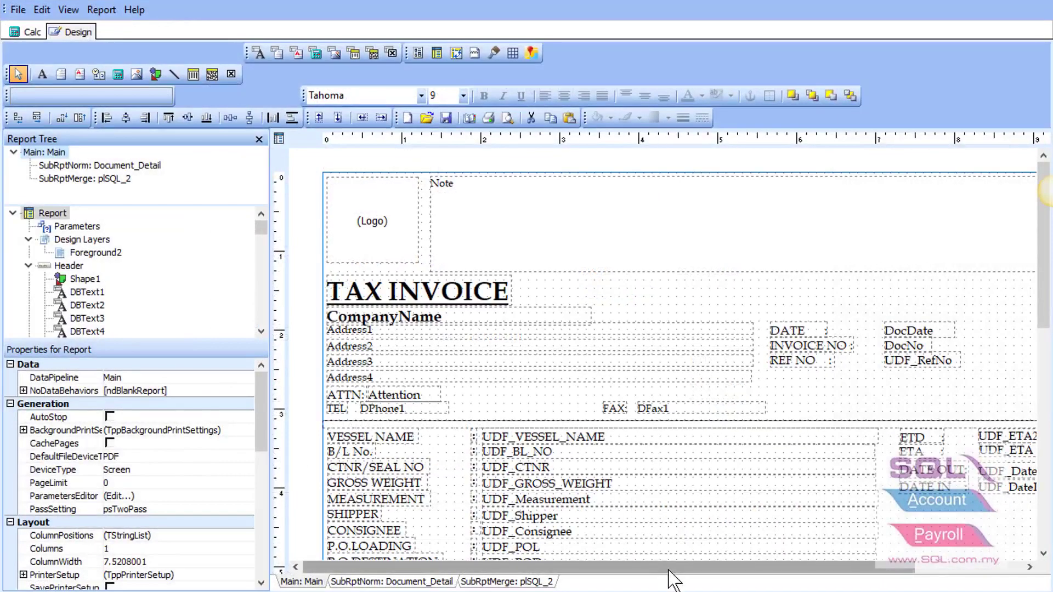
pyautogui.moveTo(672, 570); pyautogui.dragTo(780, 569)
pyautogui.click(872, 452)
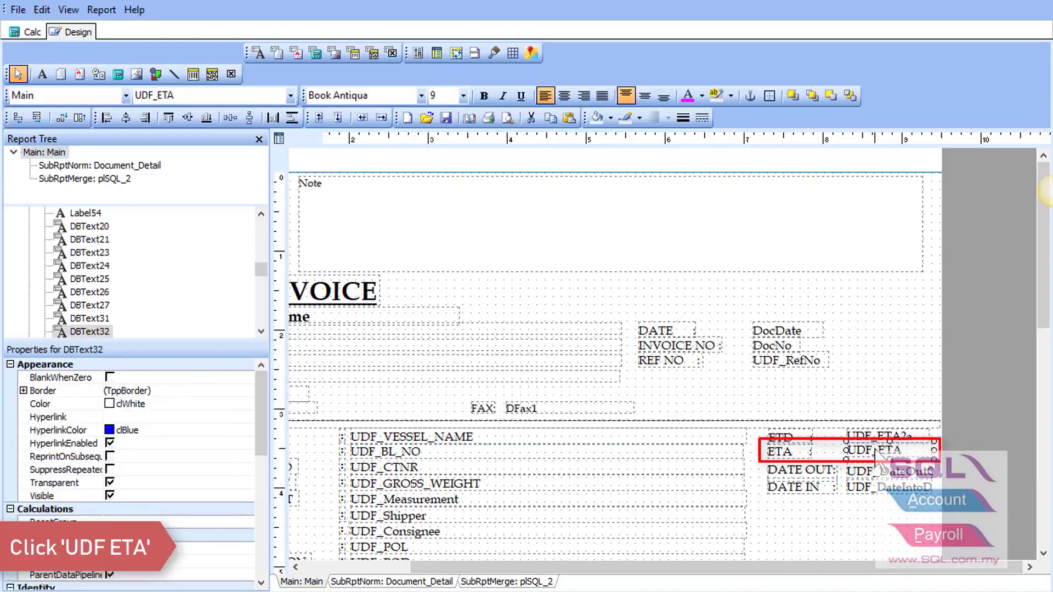
pyautogui.click(290, 97)
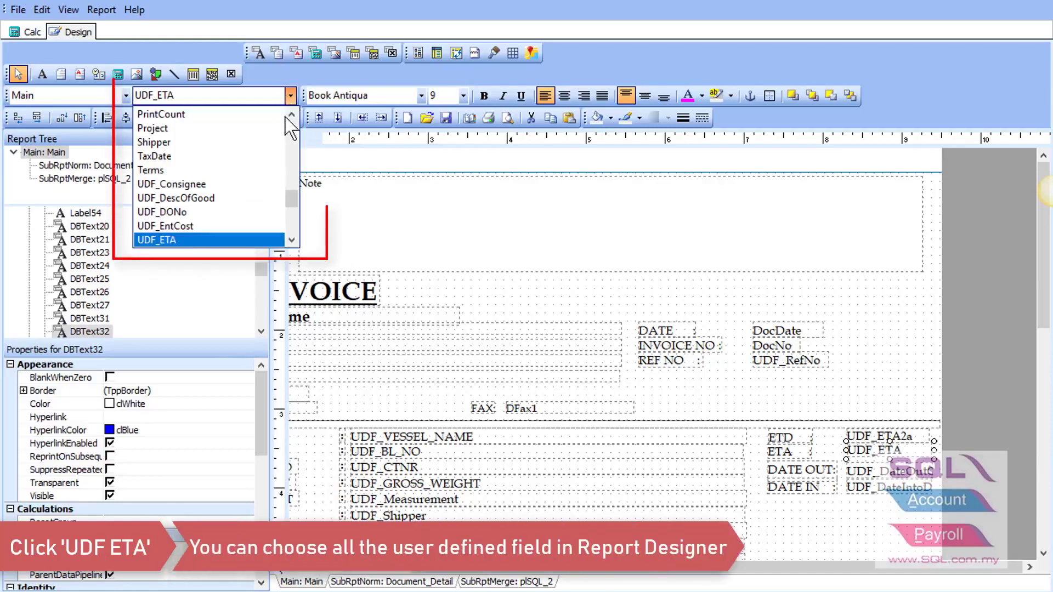
pyautogui.scroll(-1, 283, 165)
pyautogui.scroll(-1, 283, 183)
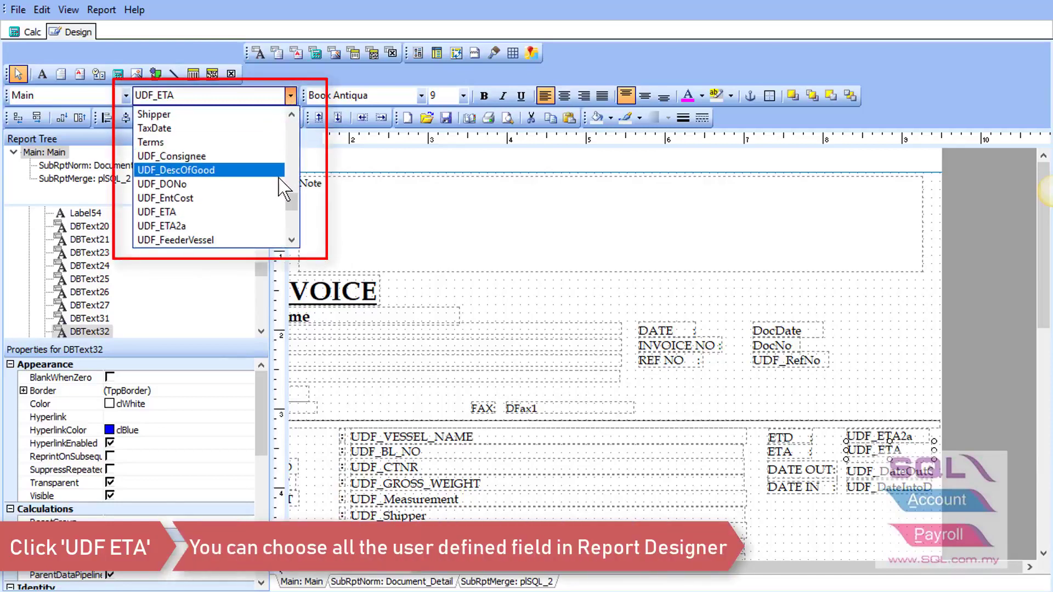
pyautogui.scroll(-3, 283, 188)
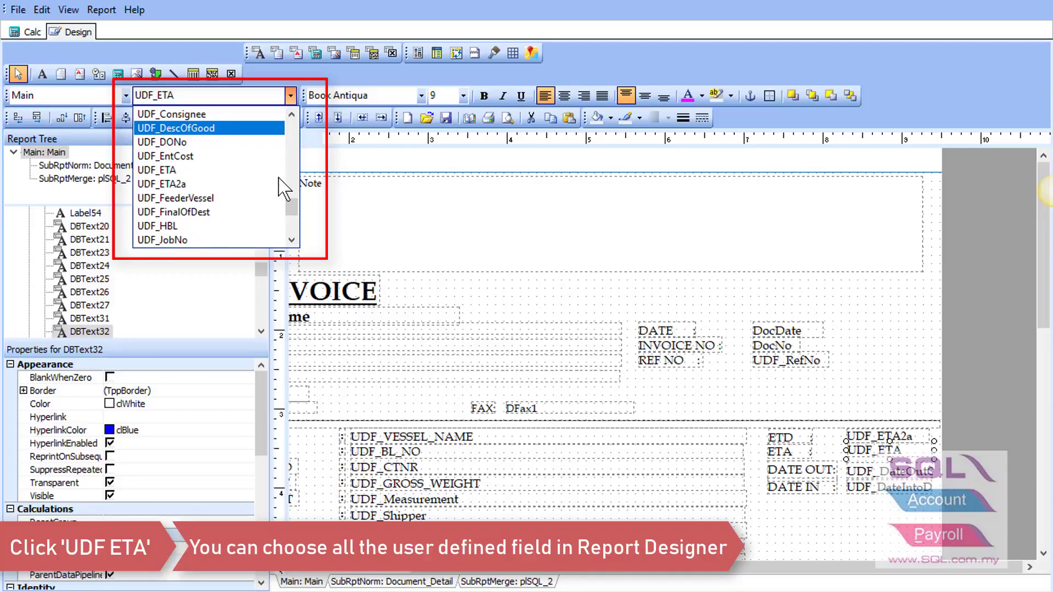
pyautogui.scroll(-1, 284, 188)
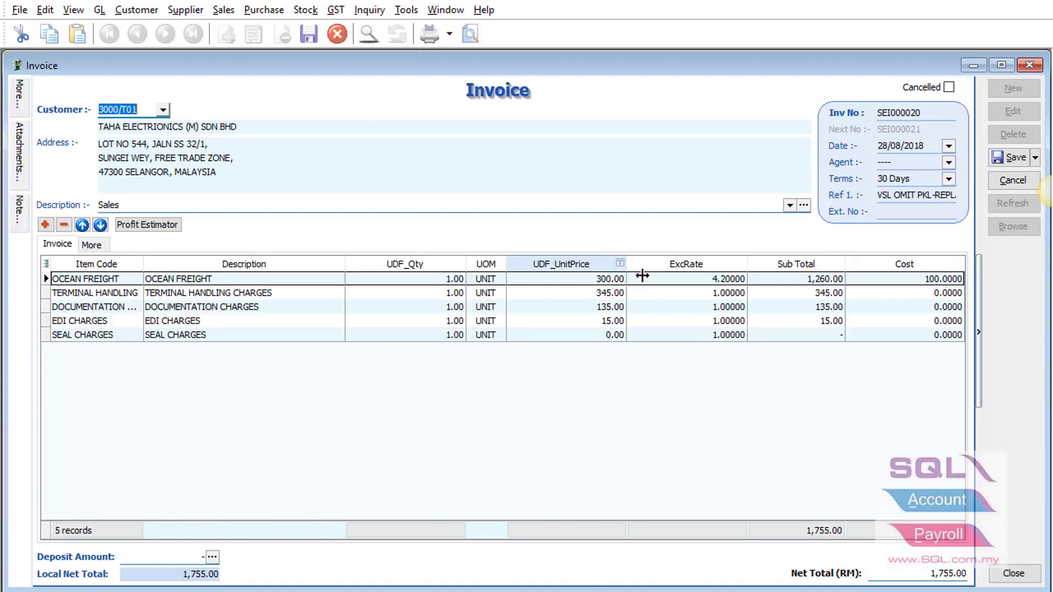
# Step: Enter a cost of 100 on SEI000020's Ocean Freight line, step through the other Cost cells, and show the Entertainment Cost field
pyautogui.click(858, 280)
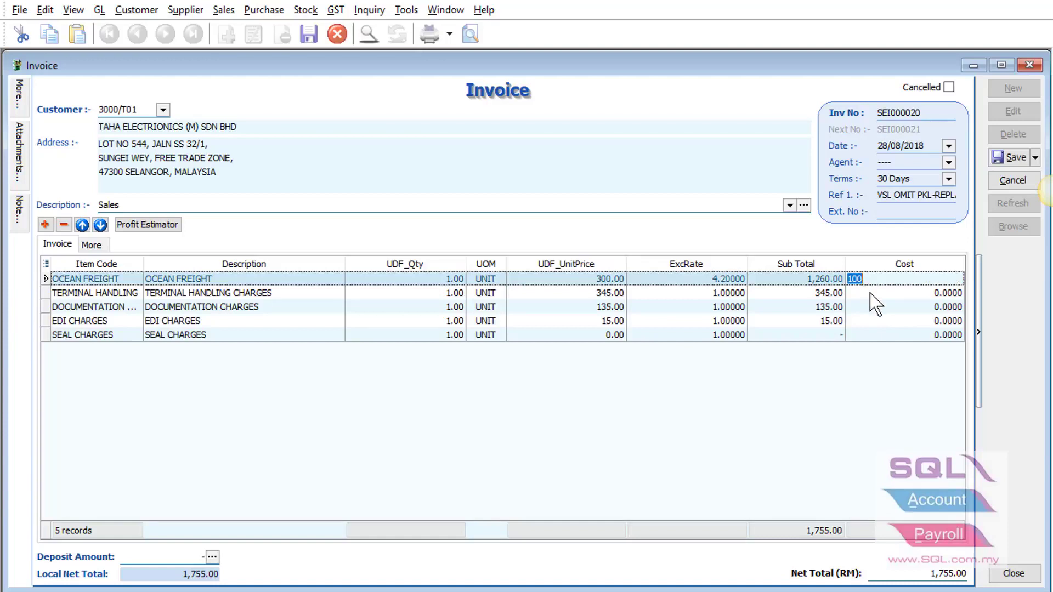
pyautogui.click(872, 294)
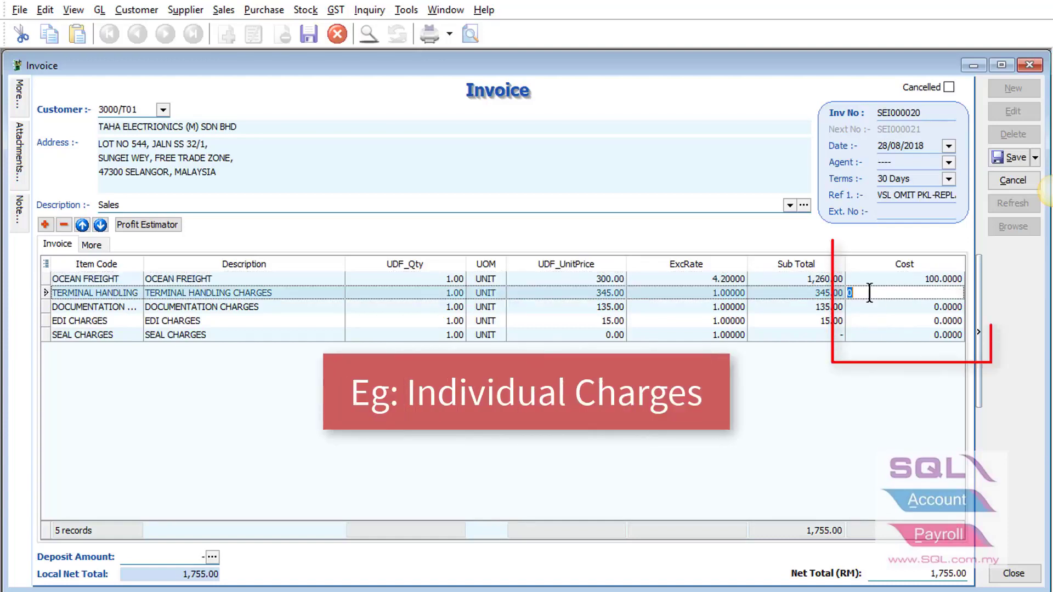
pyautogui.click(870, 308)
pyautogui.click(871, 322)
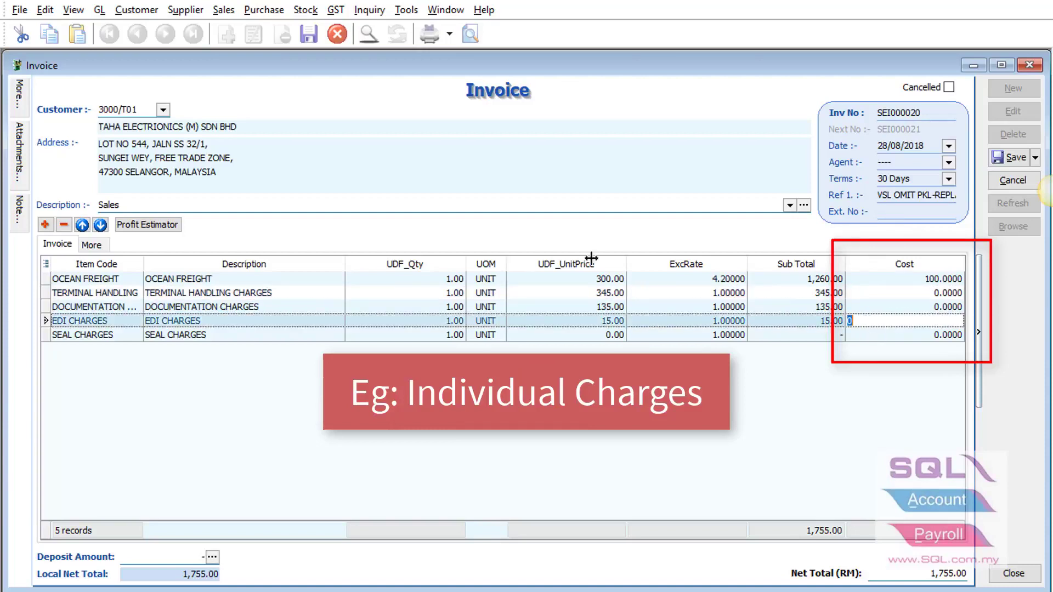
pyautogui.click(91, 245)
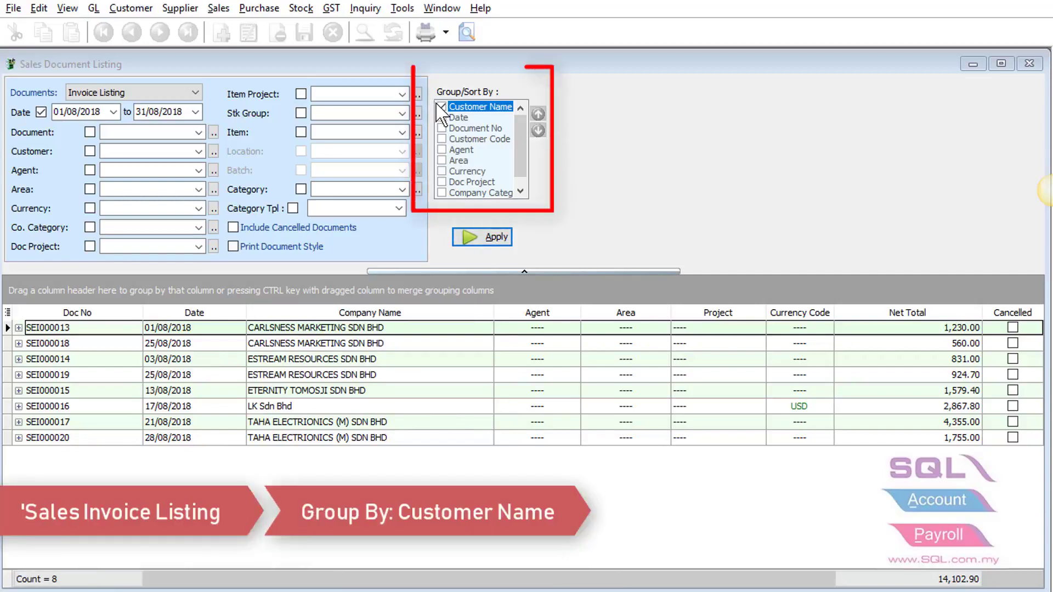
# Step: Preview the '0Sales Local - Invoice Listing - Level 1' report with each invoice's charge lines itemized
pyautogui.click(466, 33)
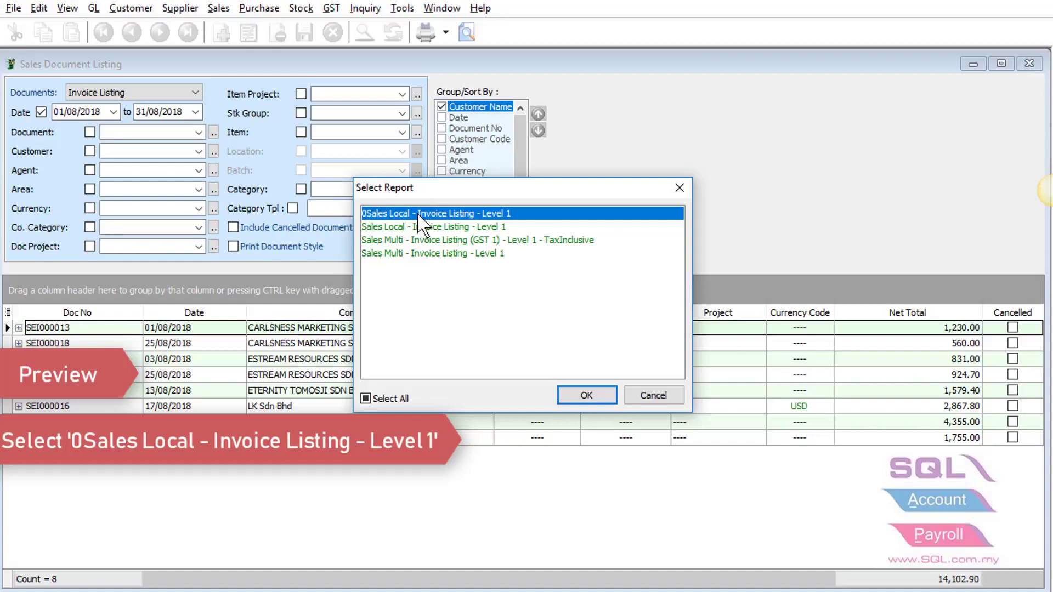
pyautogui.doubleClick(418, 215)
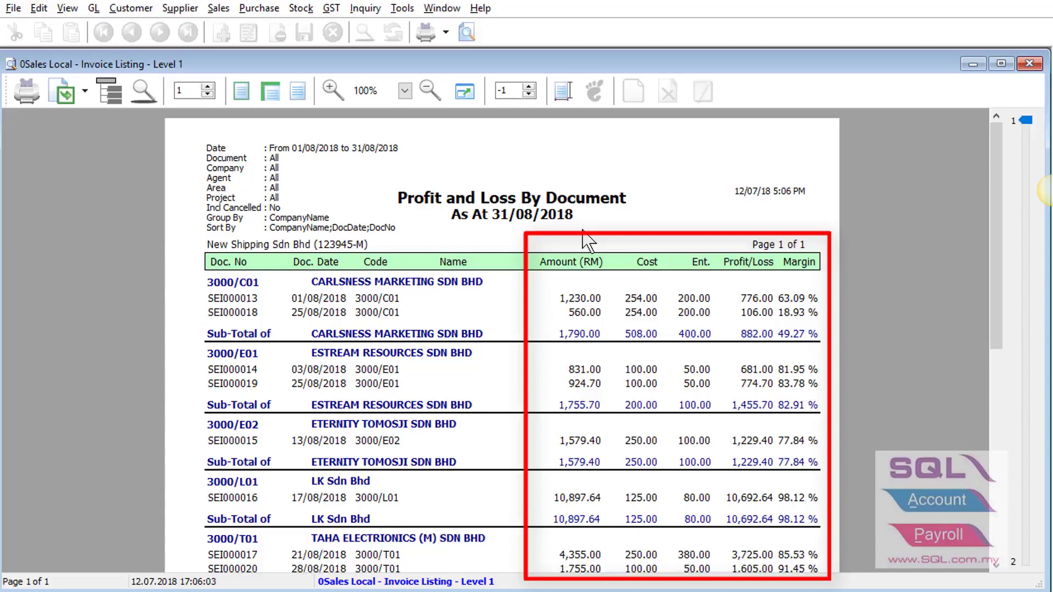
pyautogui.click(113, 91)
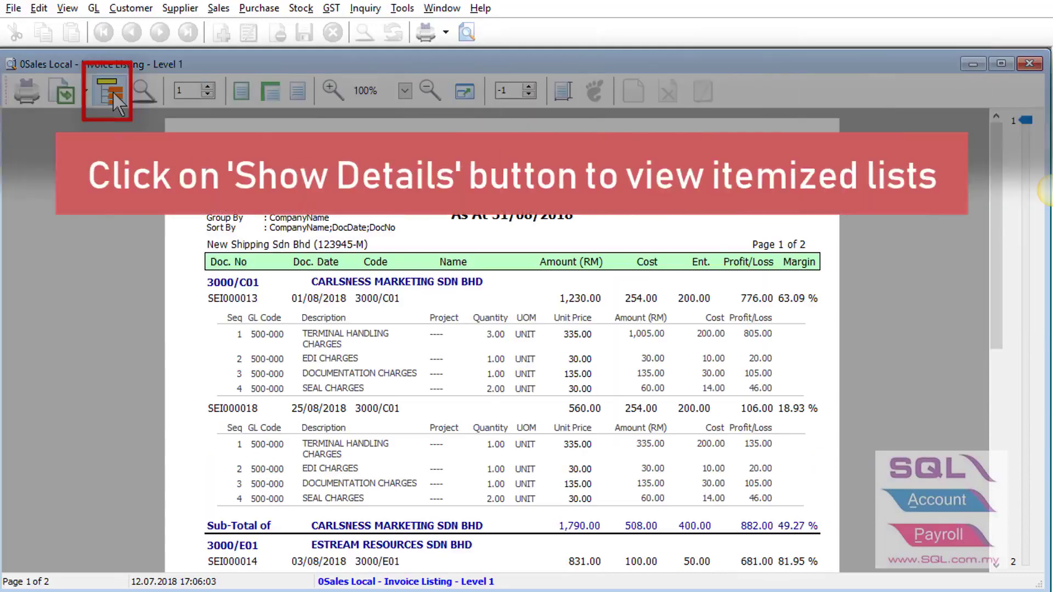